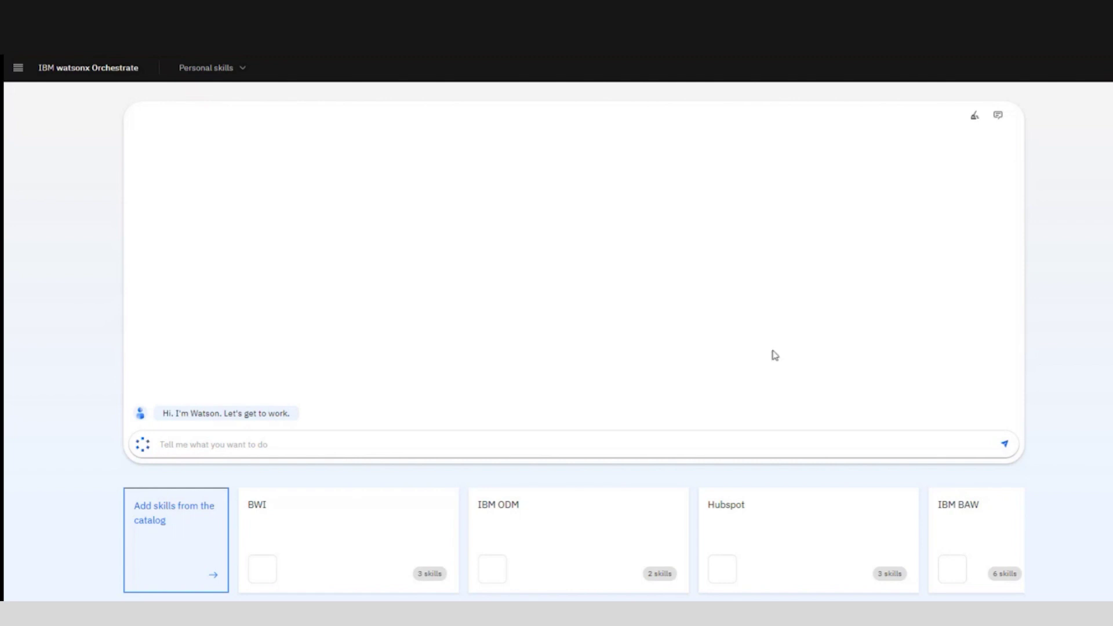
Step: Ask Watson to 'submit a new invoice'
{"action": "left_click", "coordinate": [442, 444]}
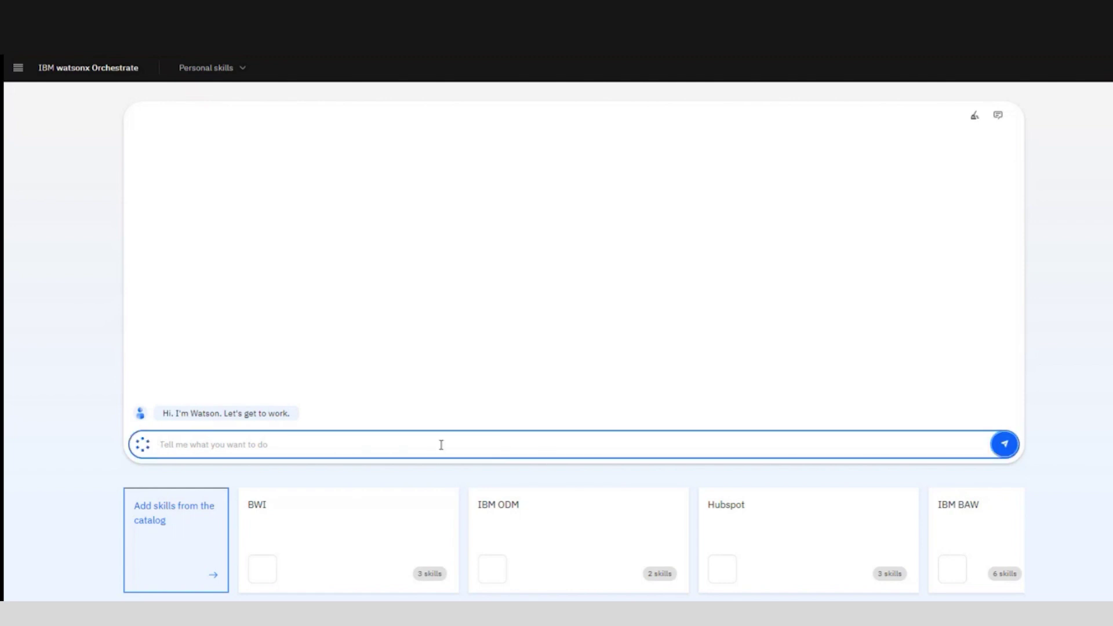
{"action": "type", "text": "submit"}
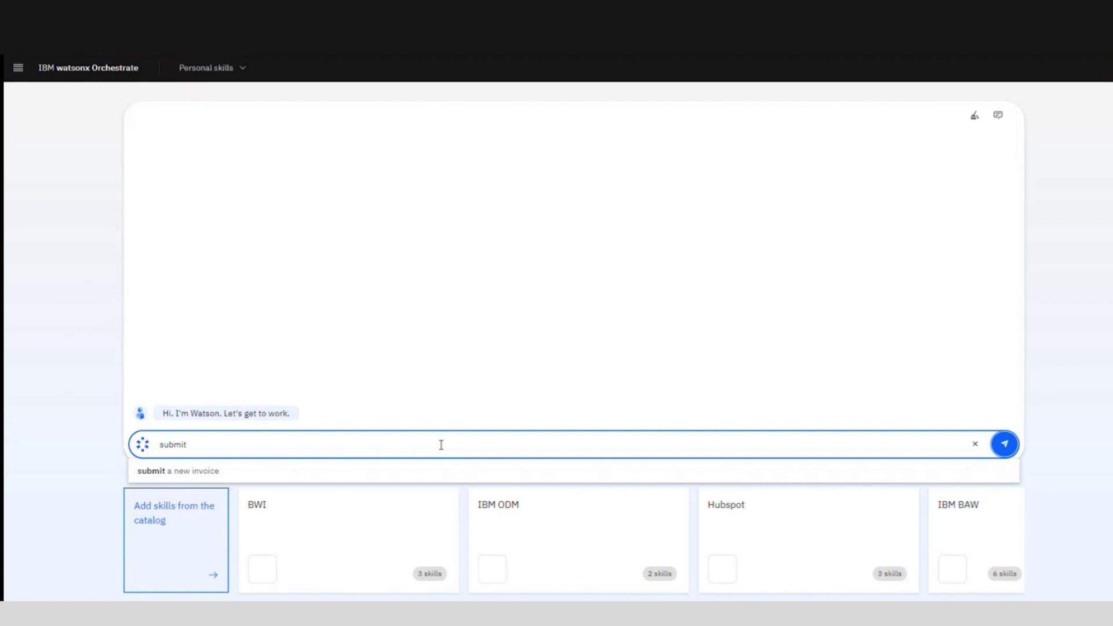
{"action": "left_click", "coordinate": [399, 468]}
{"action": "key", "text": "Return"}
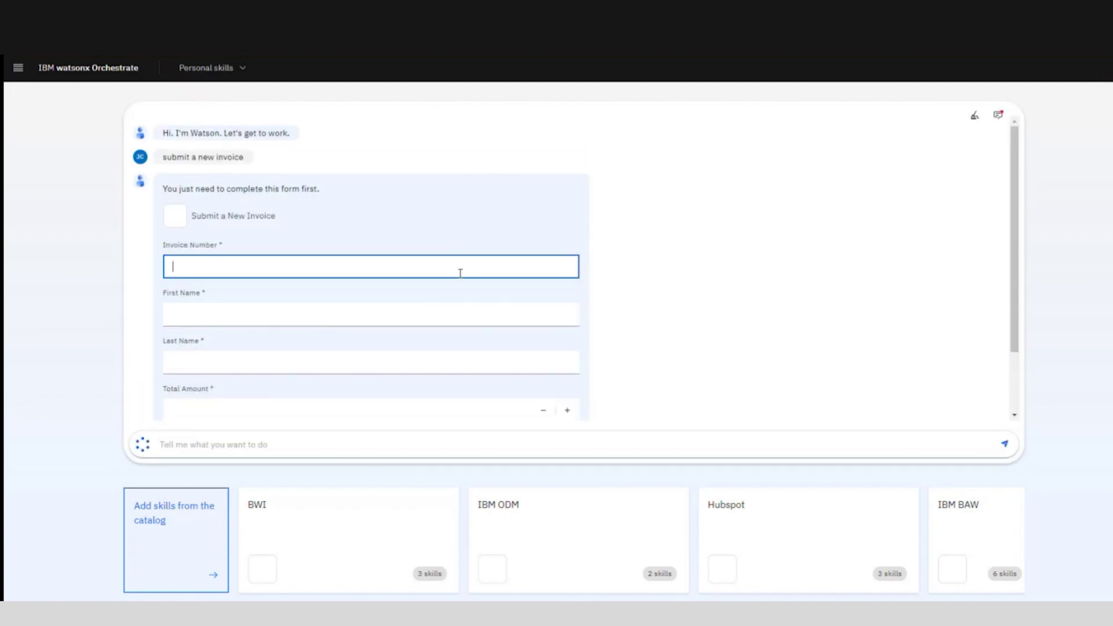
Step: Submit invoice RFP234 with the vendor's first and last name and a 375000 total
{"action": "type", "text": "RFP234"}
{"action": "key", "text": "Tab"}
{"action": "left_click", "coordinate": [240, 362]}
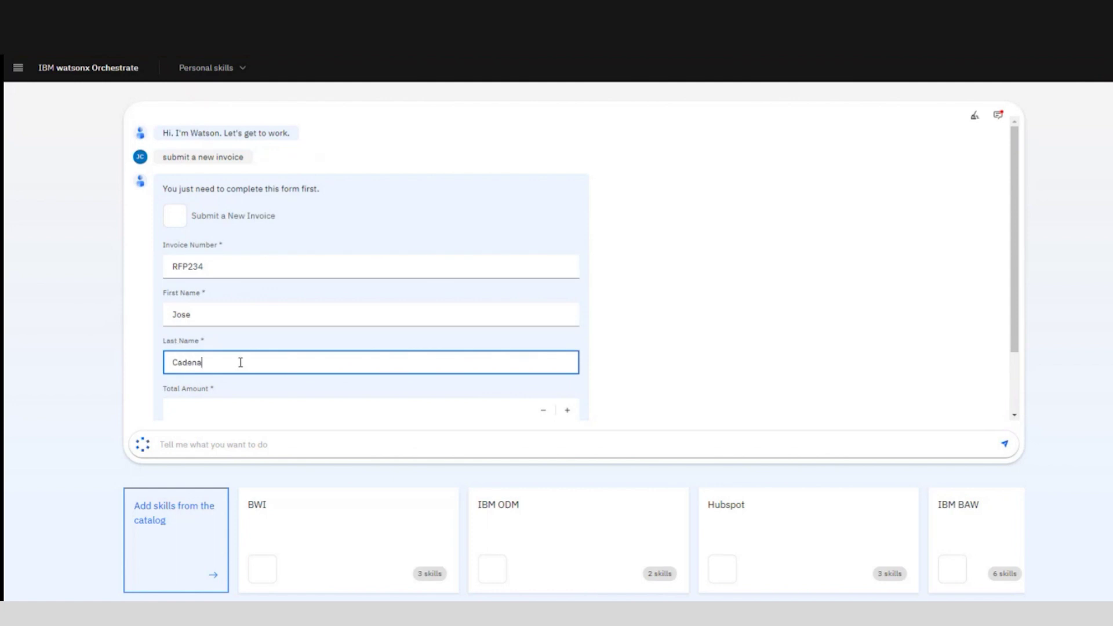
{"action": "key", "text": "Tab"}
{"action": "type", "text": "375000"}
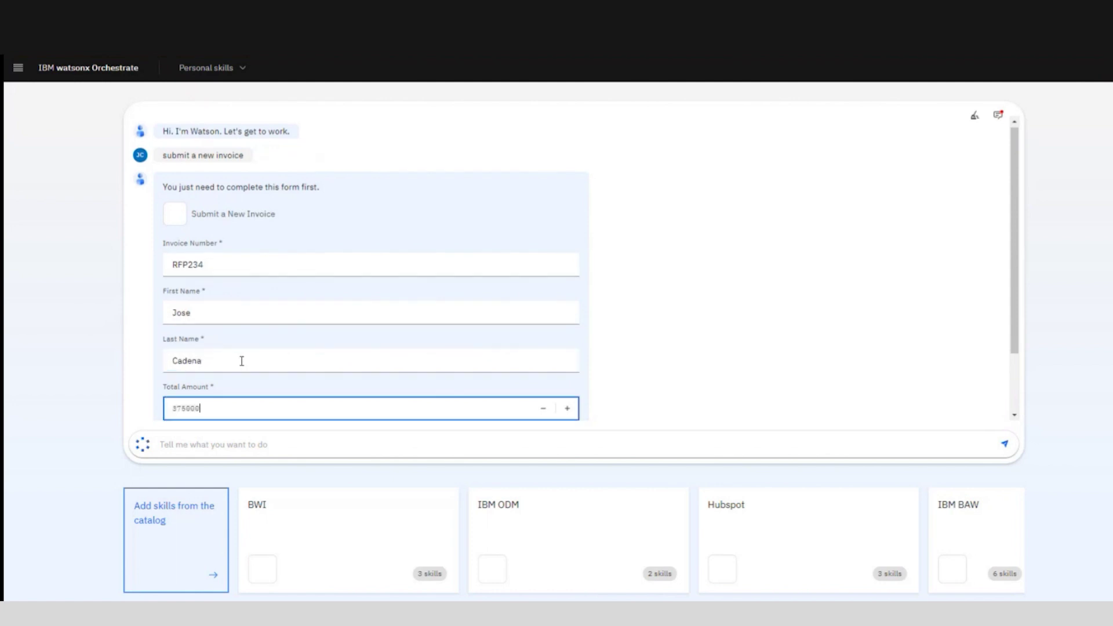
{"action": "scroll", "coordinate": [242, 361], "scroll_direction": "down", "scroll_amount": 1}
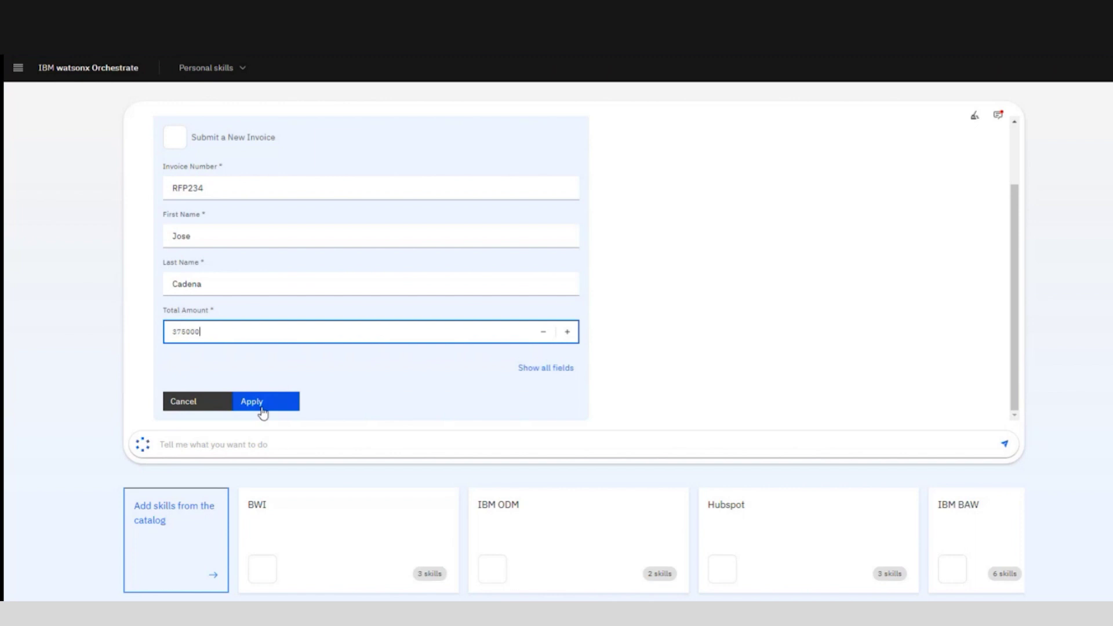
{"action": "left_click", "coordinate": [261, 403]}
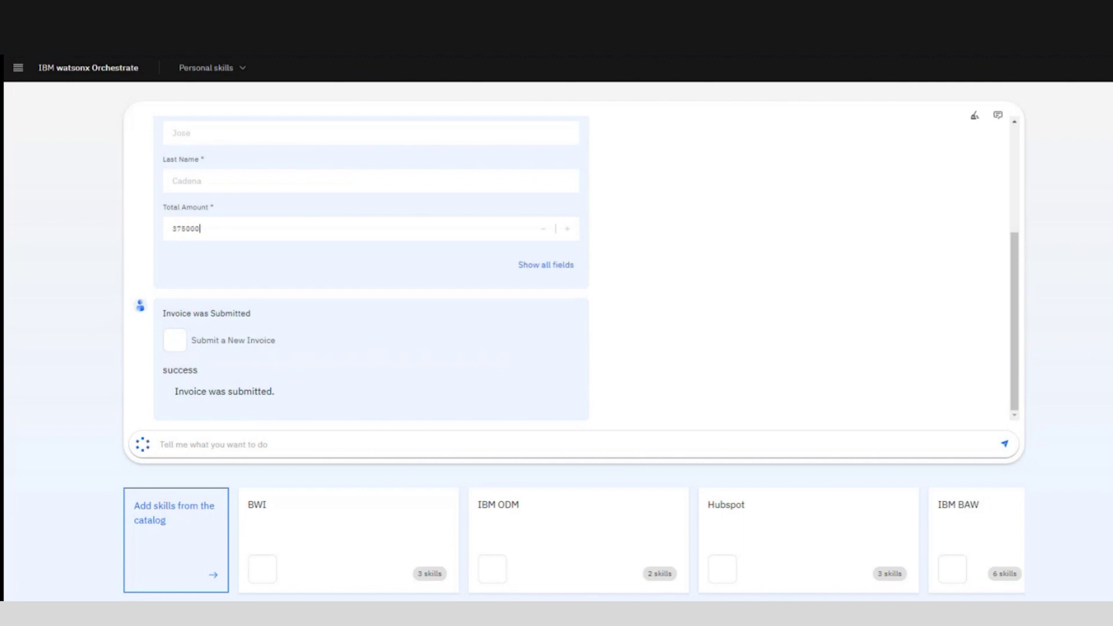
Step: Ask Watson to 'review pending invoices'
{"action": "left_click", "coordinate": [464, 445]}
{"action": "type", "text": "revi"}
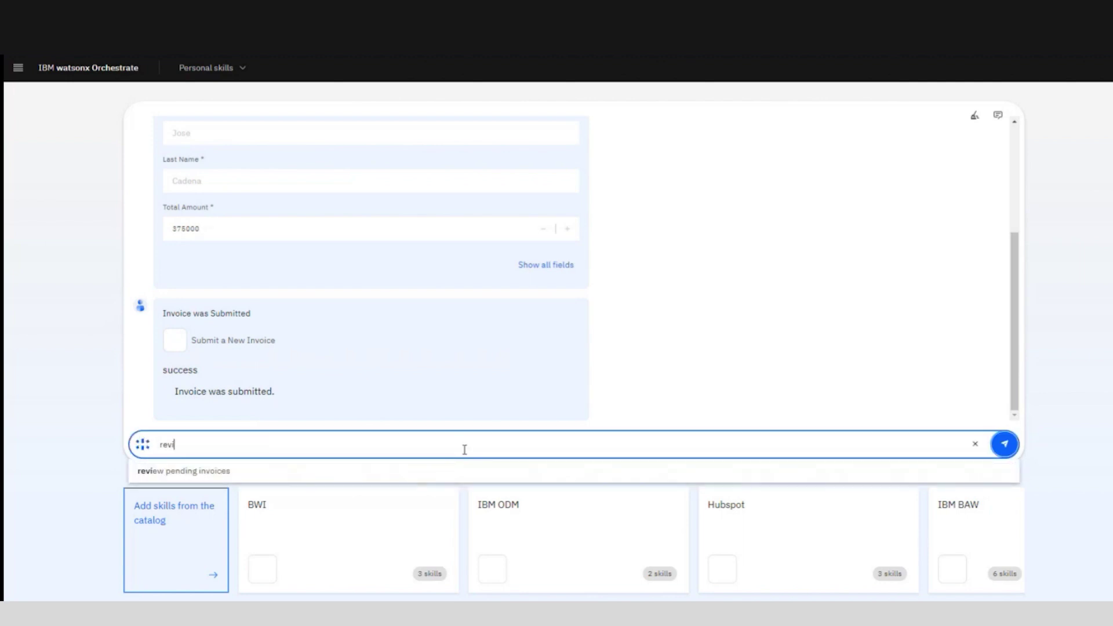
{"action": "left_click", "coordinate": [453, 474]}
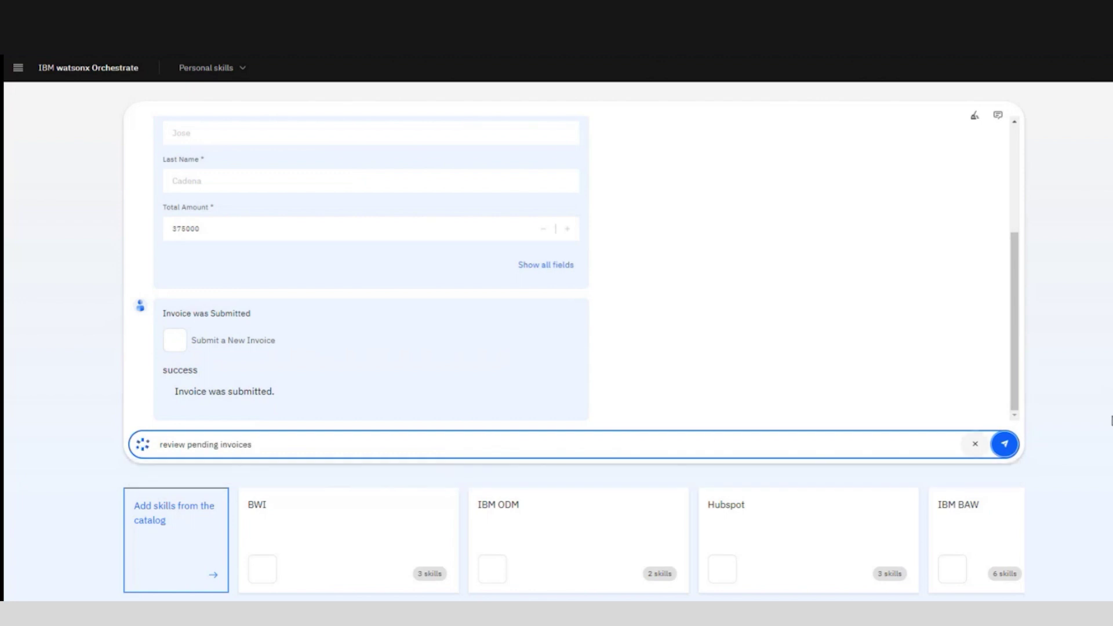
{"action": "key", "text": "Return"}
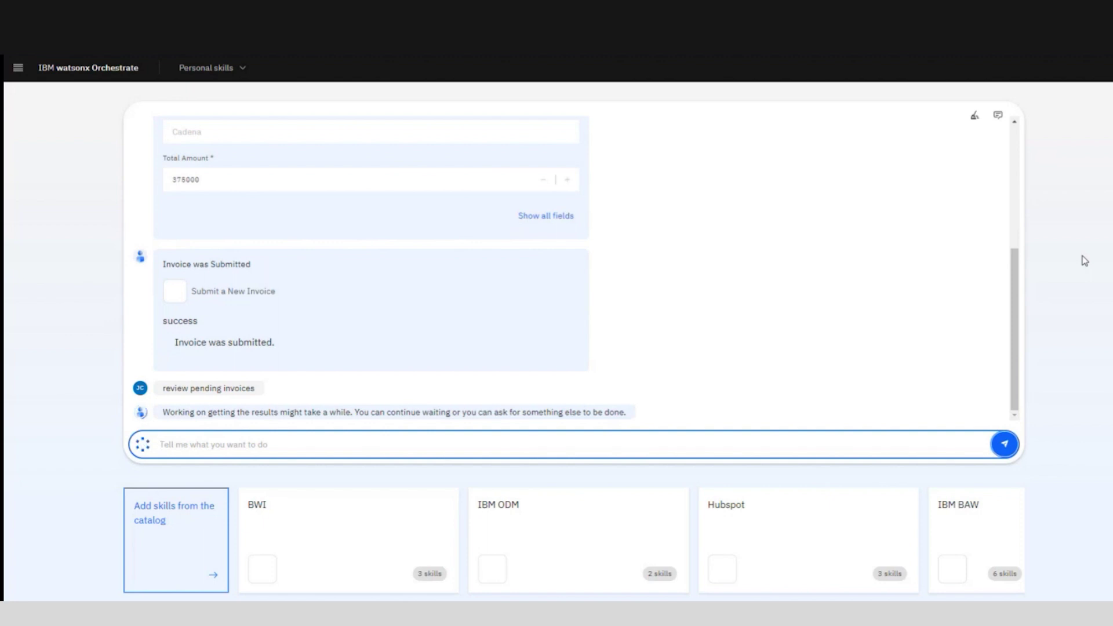
Step: Select review task 8780 for invoice RFP234 and mark the invoice approved
{"action": "scroll", "coordinate": [1081, 260], "scroll_direction": "down", "scroll_amount": 1}
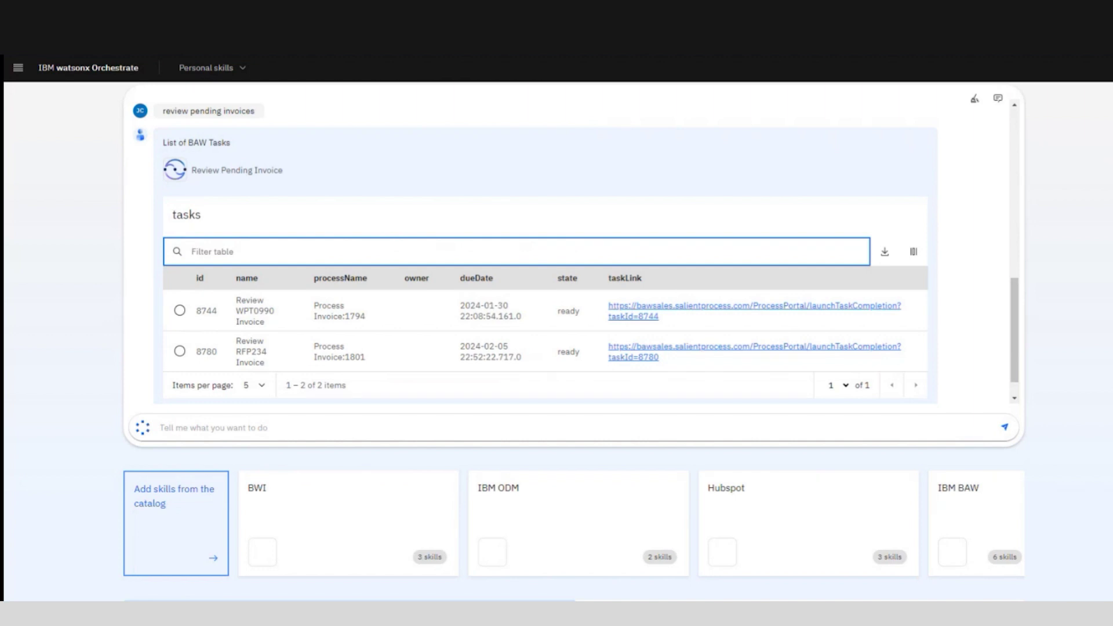
{"action": "left_click", "coordinate": [180, 350]}
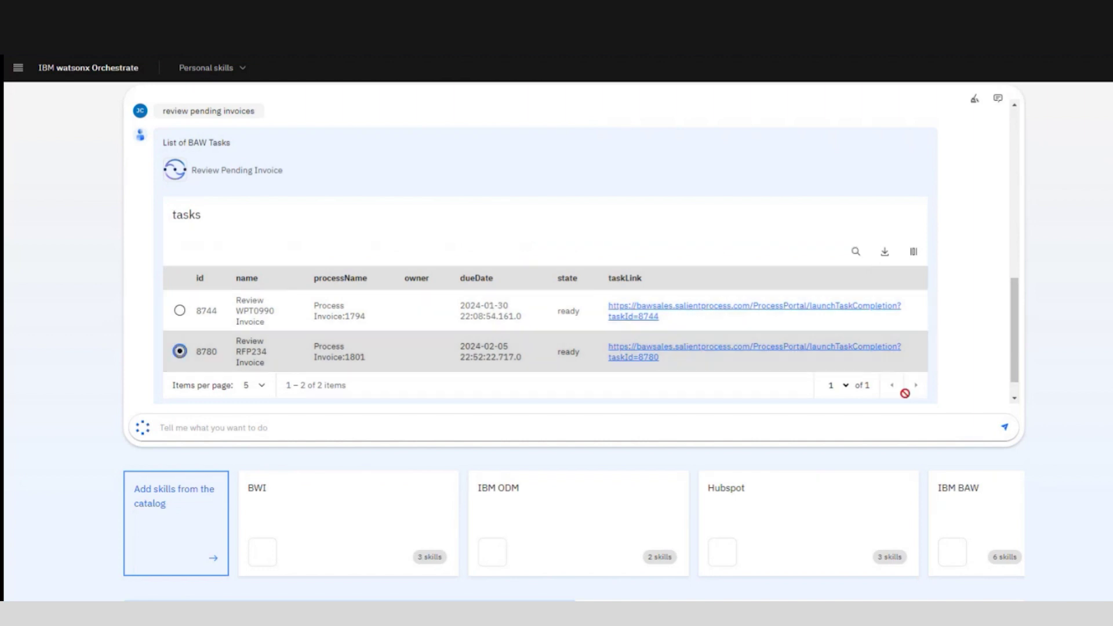
{"action": "left_click", "coordinate": [270, 385]}
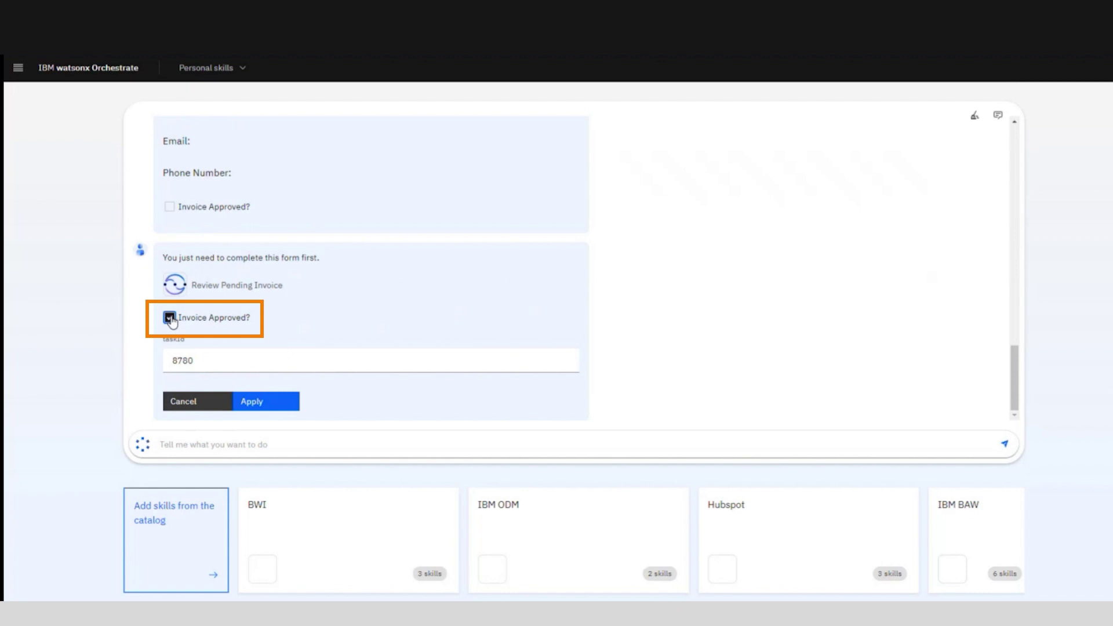
{"action": "left_click", "coordinate": [257, 406]}
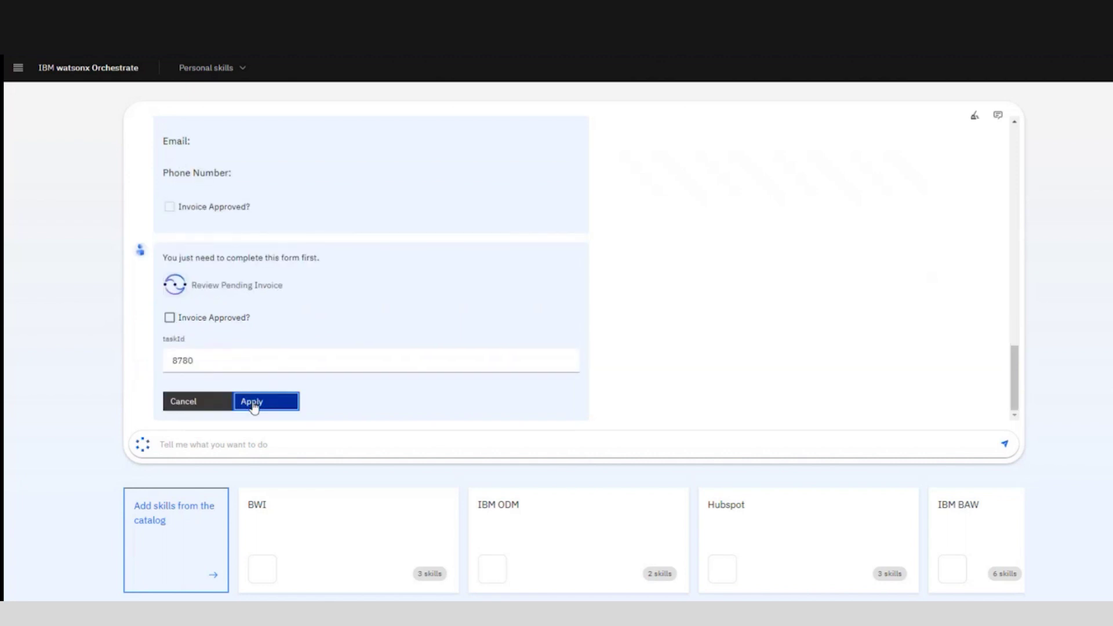
Step: Submit the task 8780 approval, then request 'complete task in BAW'
{"action": "left_click", "coordinate": [263, 400]}
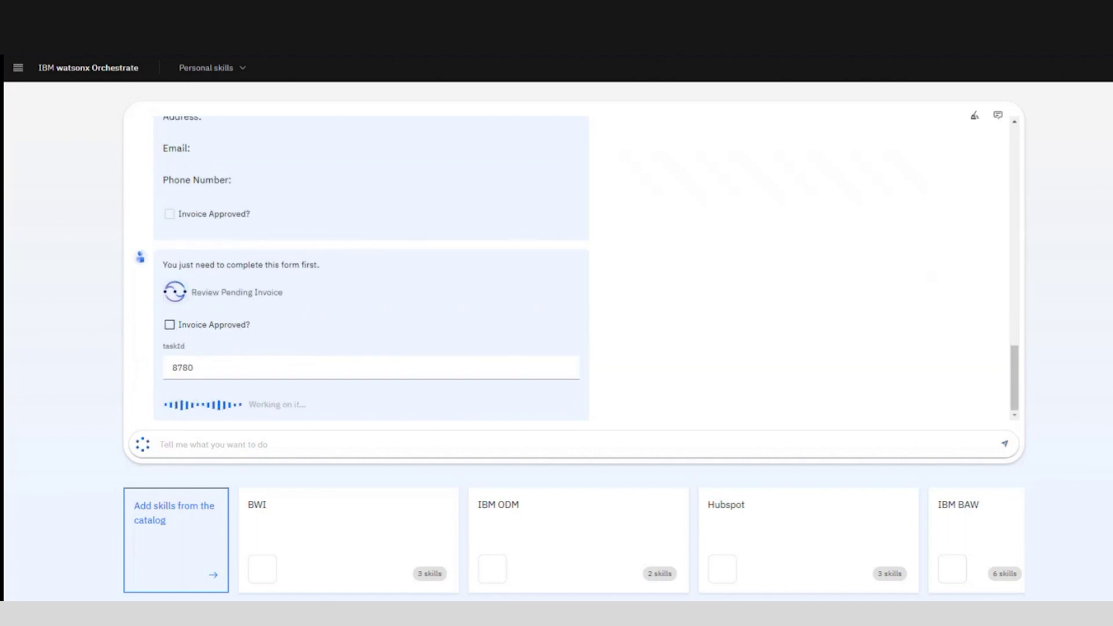
{"action": "left_click", "coordinate": [299, 442]}
{"action": "type", "text": "comp"}
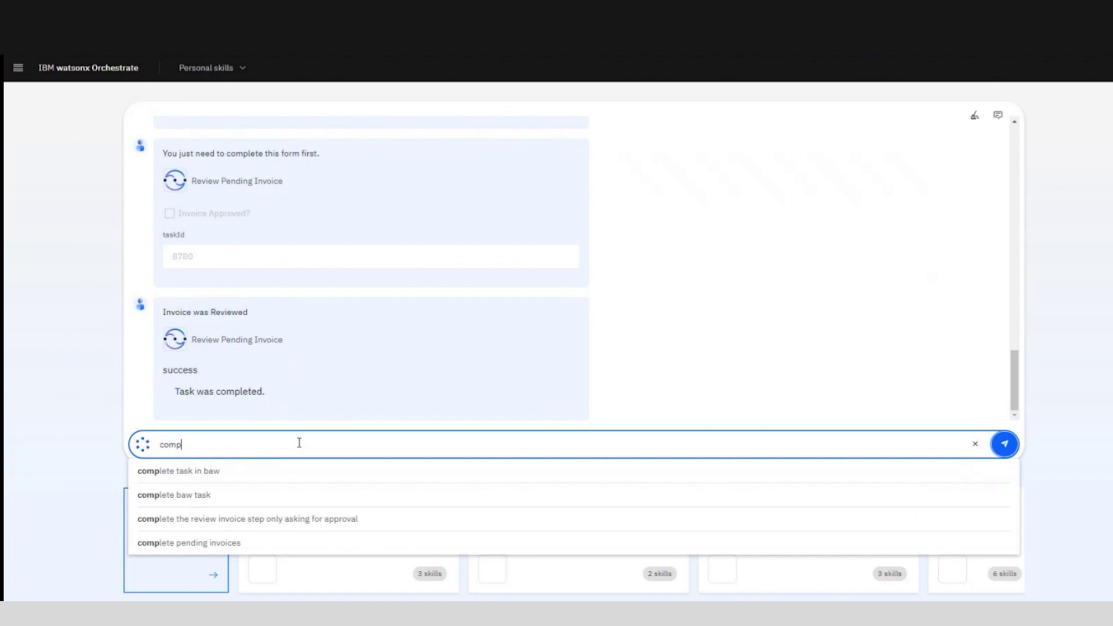
{"action": "type", "text": "let"}
{"action": "left_click", "coordinate": [287, 470]}
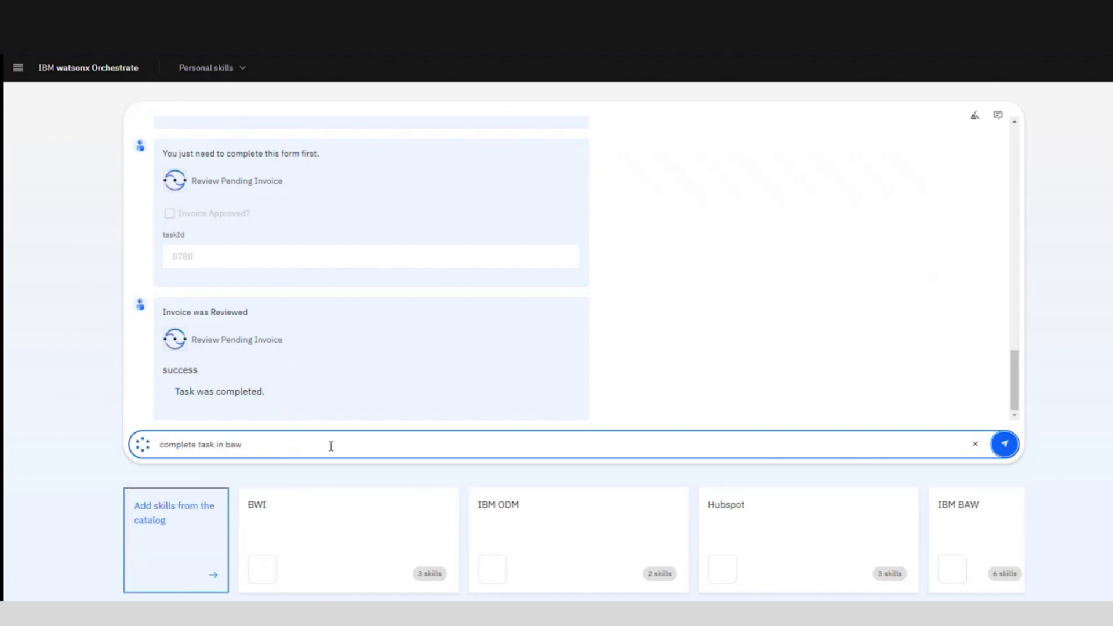
{"action": "key", "text": "Return"}
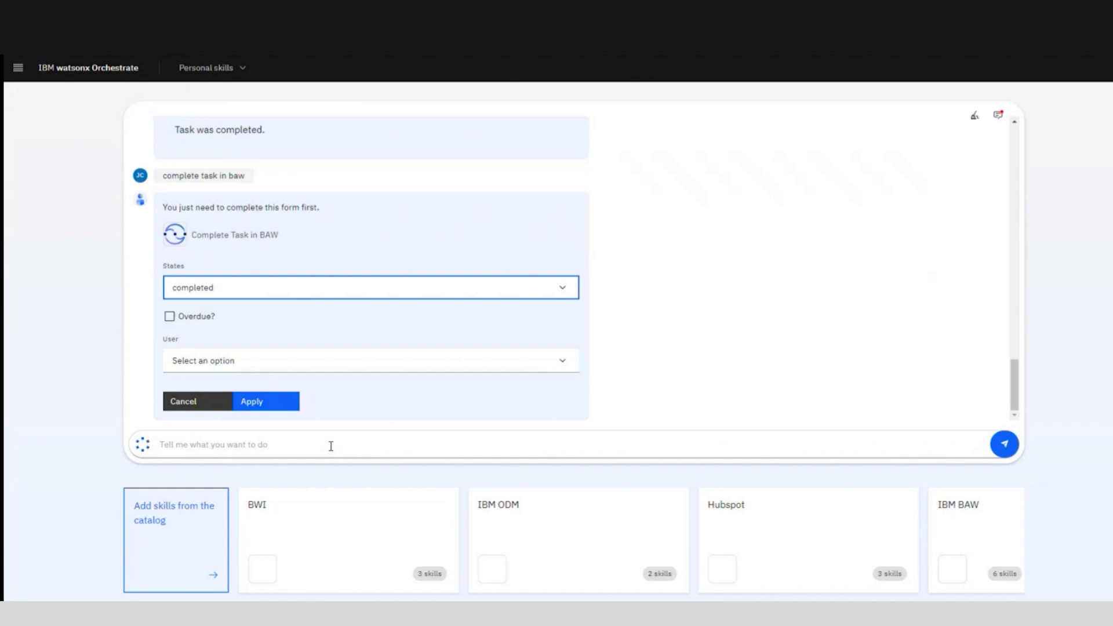
Step: Filter BAW tasks to the ready state for the chosen user and list them
{"action": "left_click", "coordinate": [301, 293]}
{"action": "left_click", "coordinate": [235, 333]}
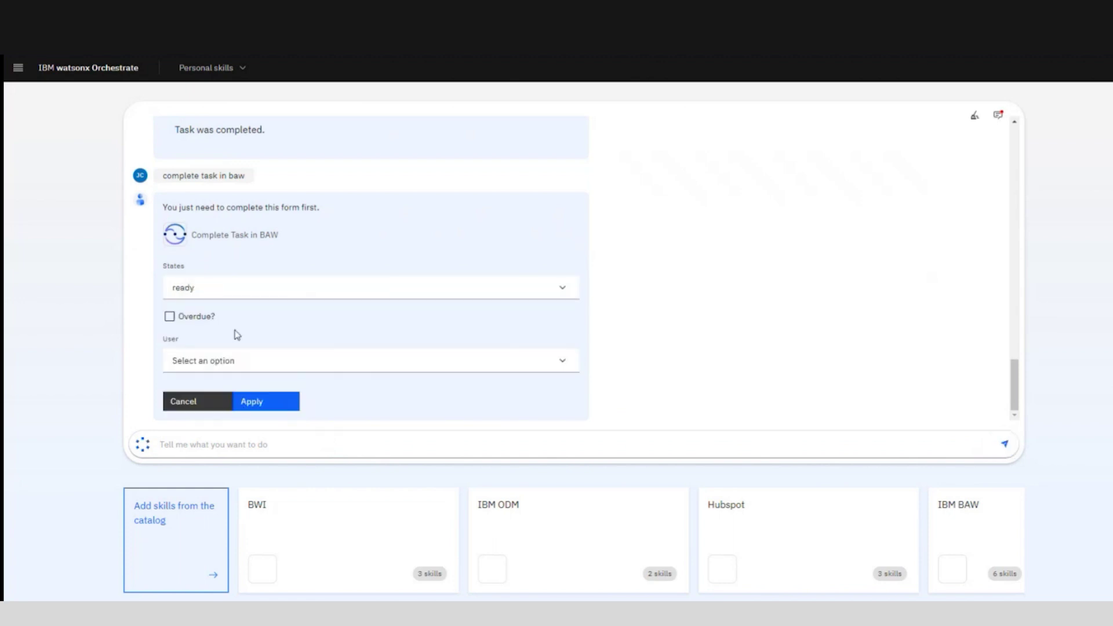
{"action": "left_click", "coordinate": [170, 317]}
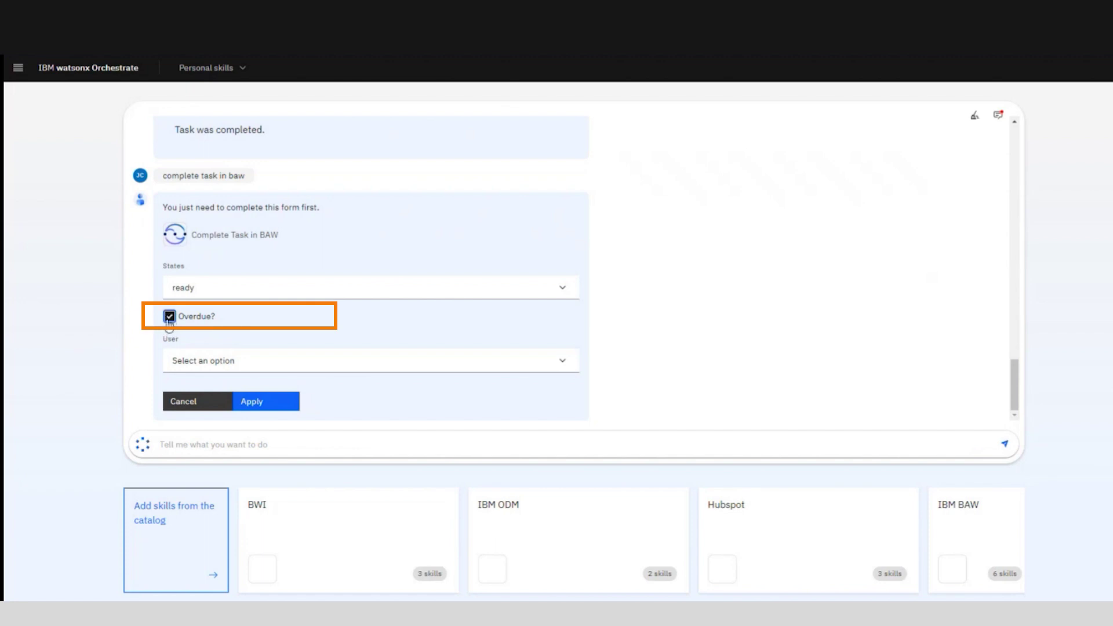
{"action": "left_click", "coordinate": [170, 319]}
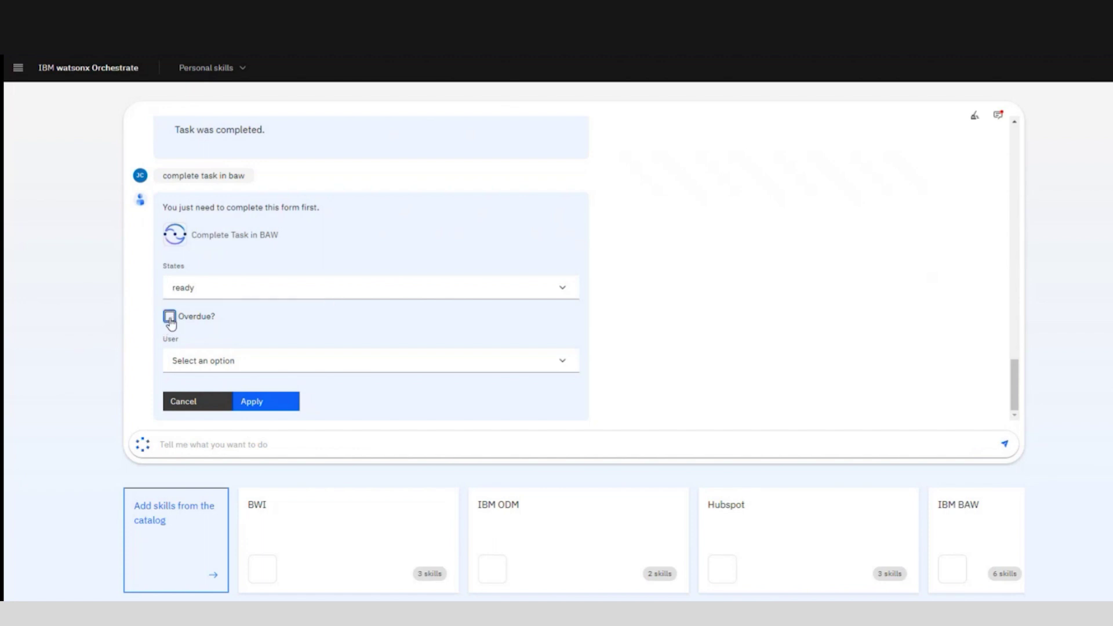
{"action": "left_click", "coordinate": [368, 361]}
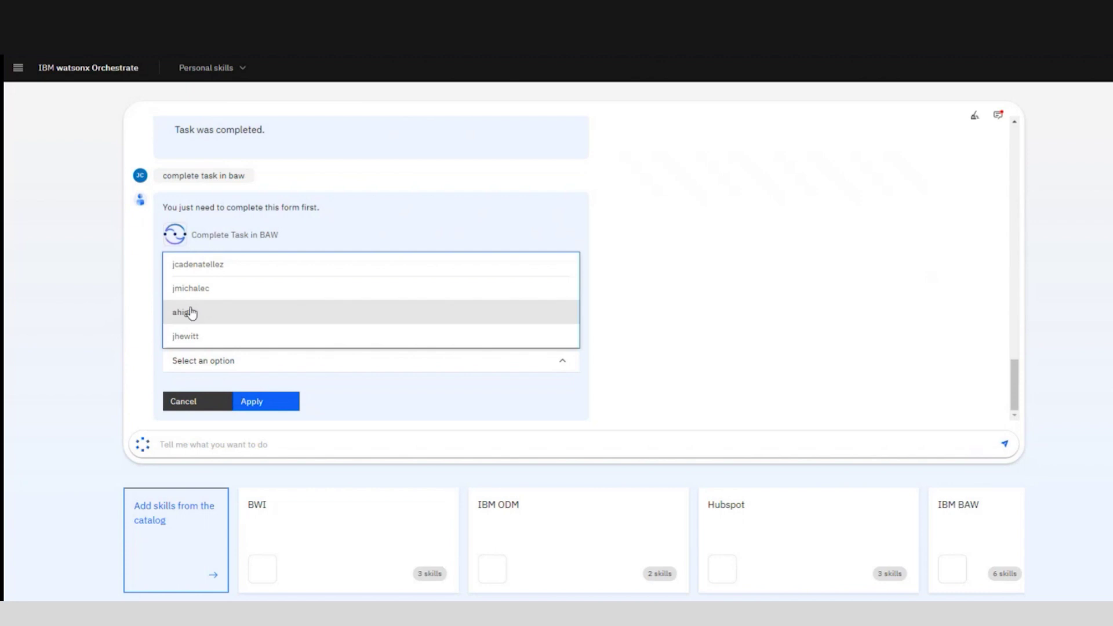
{"action": "left_click", "coordinate": [187, 313]}
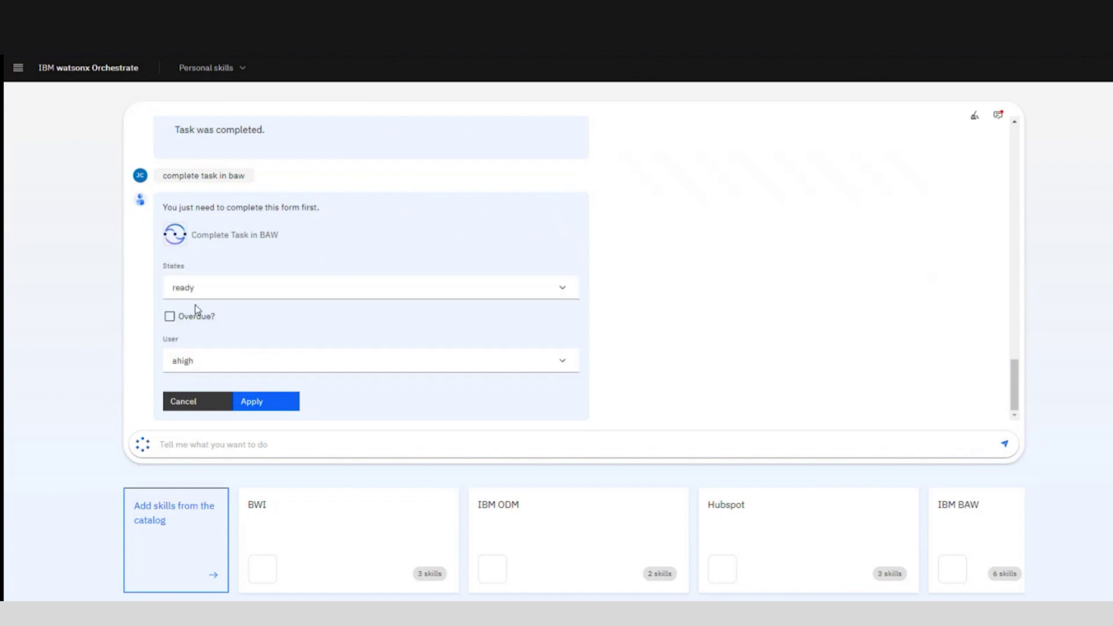
{"action": "left_click", "coordinate": [259, 403]}
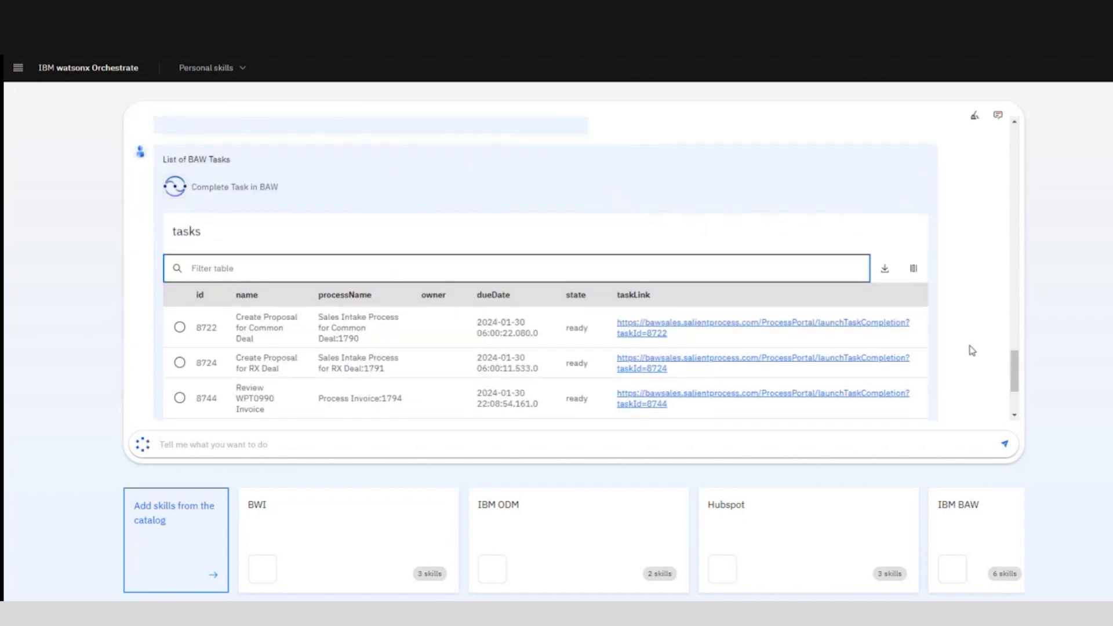
Step: Select task 8781 on the second page of tasks and load its form
{"action": "scroll", "coordinate": [798, 293], "scroll_direction": "down", "scroll_amount": 3}
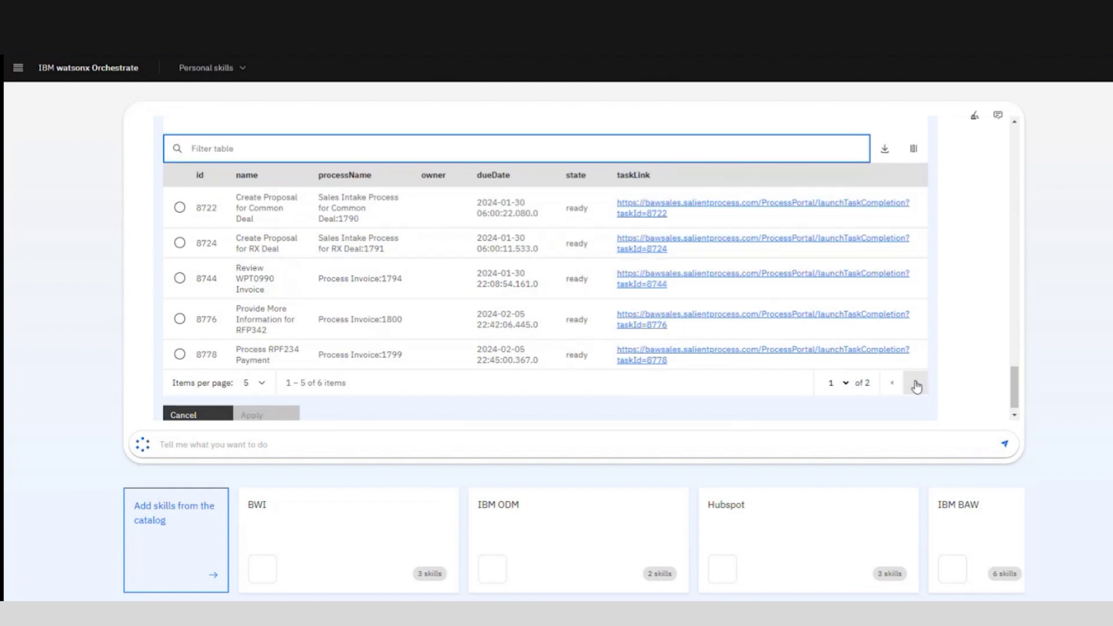
{"action": "left_click", "coordinate": [916, 386]}
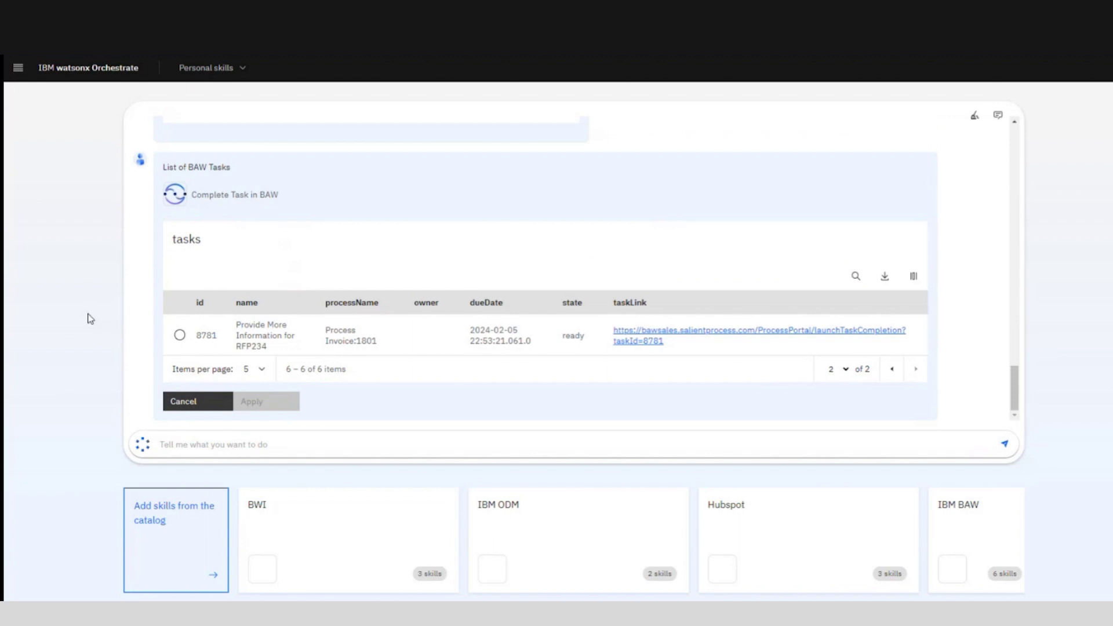
{"action": "left_click", "coordinate": [178, 337]}
{"action": "left_click", "coordinate": [255, 402]}
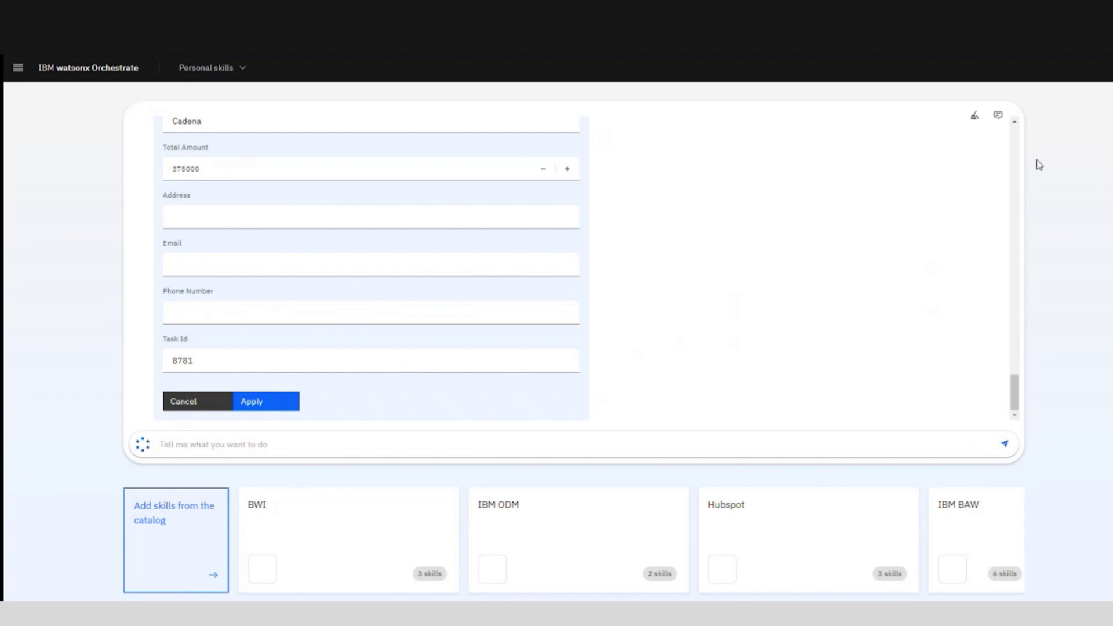
Step: Replace the vendor's first name and enter the vendor's street address
{"action": "scroll", "coordinate": [227, 215], "scroll_direction": "up", "scroll_amount": 1}
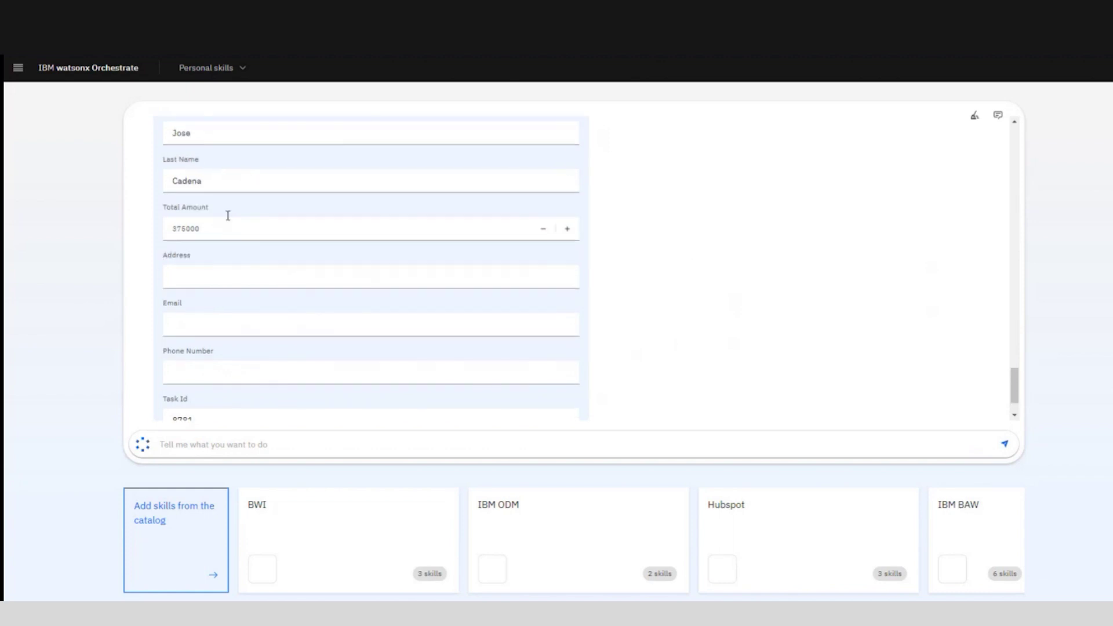
{"action": "scroll", "coordinate": [253, 197], "scroll_direction": "down", "scroll_amount": 1}
{"action": "scroll", "coordinate": [226, 213], "scroll_direction": "up", "scroll_amount": 3}
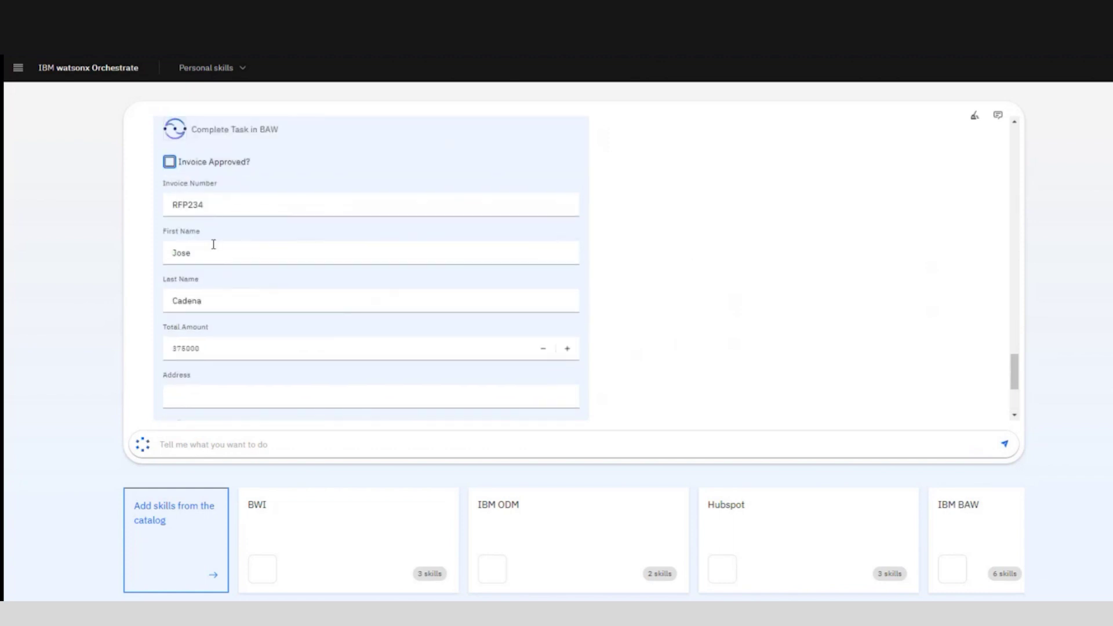
{"action": "left_click", "coordinate": [213, 244]}
{"action": "key", "text": "ctrl+a"}
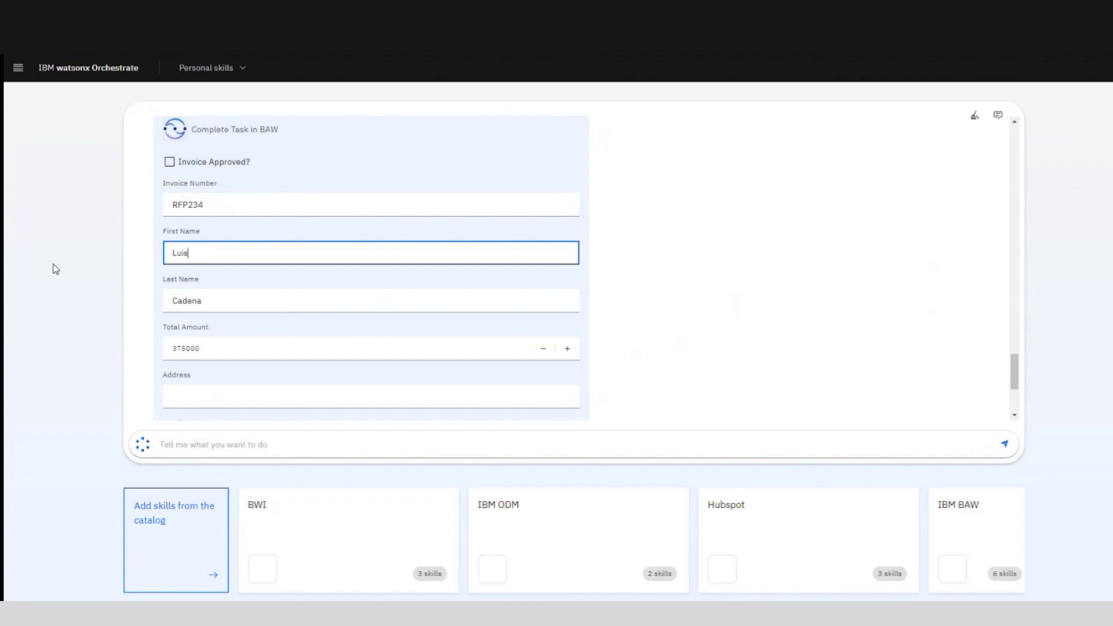
{"action": "scroll", "coordinate": [273, 280], "scroll_direction": "down", "scroll_amount": 2}
{"action": "left_click", "coordinate": [216, 278]}
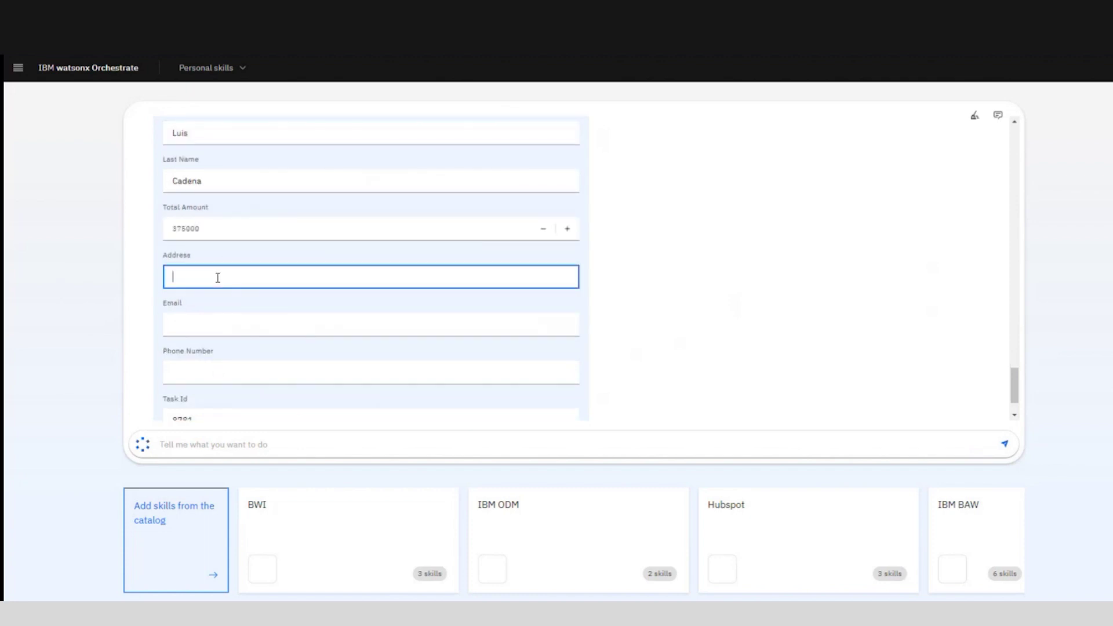
Step: Enter the vendor's e-mail and phone number, then submit the task 8781 form
{"action": "scroll", "coordinate": [274, 273], "scroll_direction": "down", "scroll_amount": 1}
{"action": "left_click", "coordinate": [239, 262]}
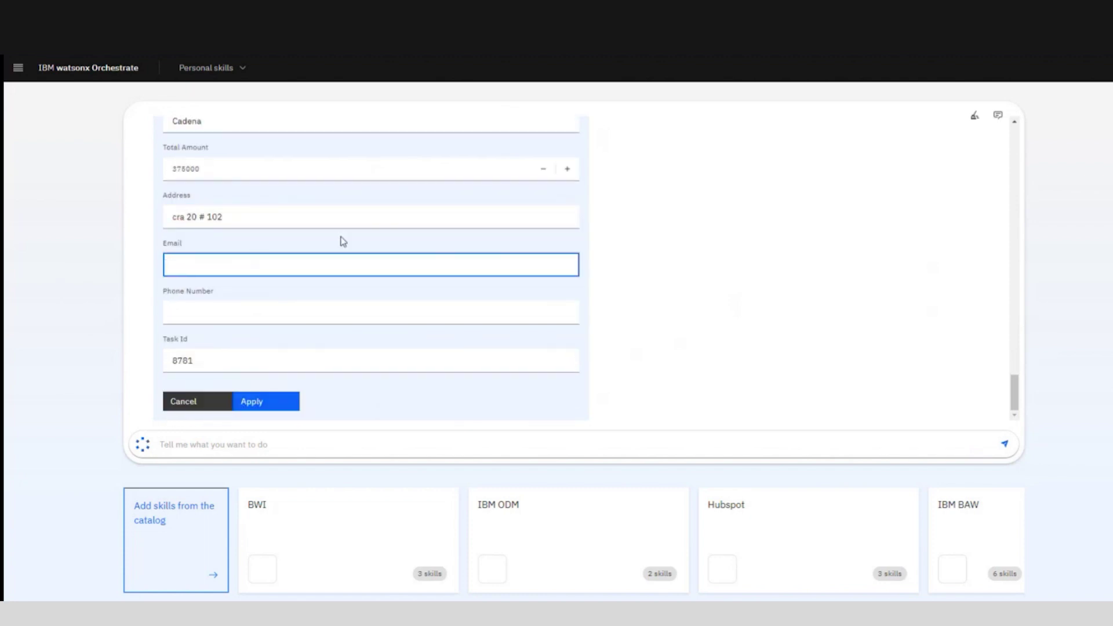
{"action": "key", "text": "Tab"}
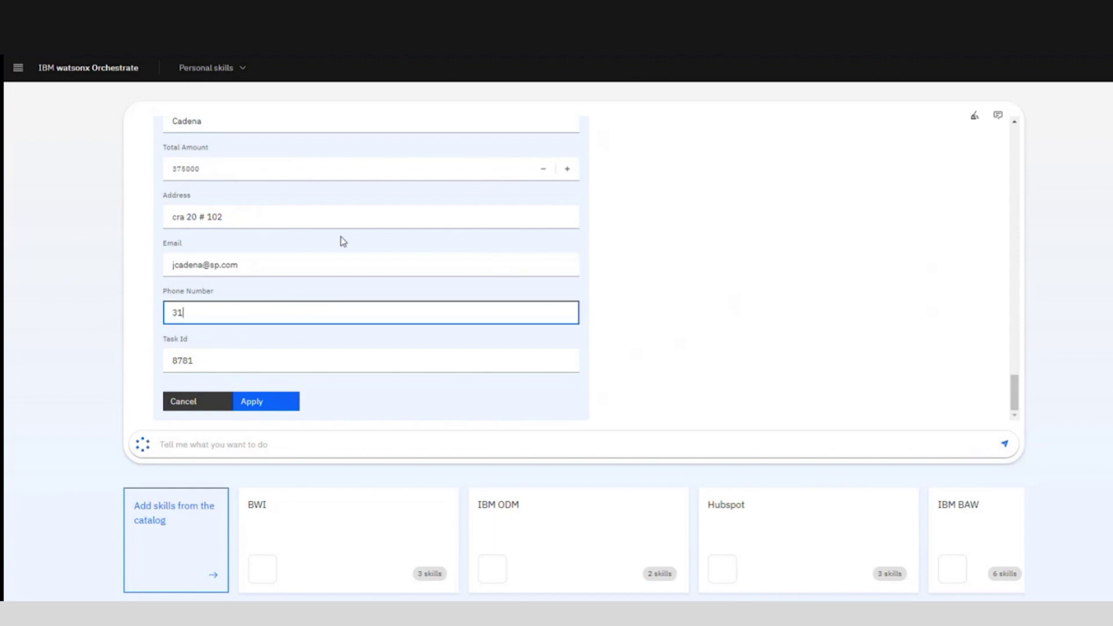
{"action": "left_click", "coordinate": [266, 382]}
Step: Ask the assistant to 'review pending invoices'
{"action": "left_click", "coordinate": [356, 426]}
{"action": "type", "text": "revi"}
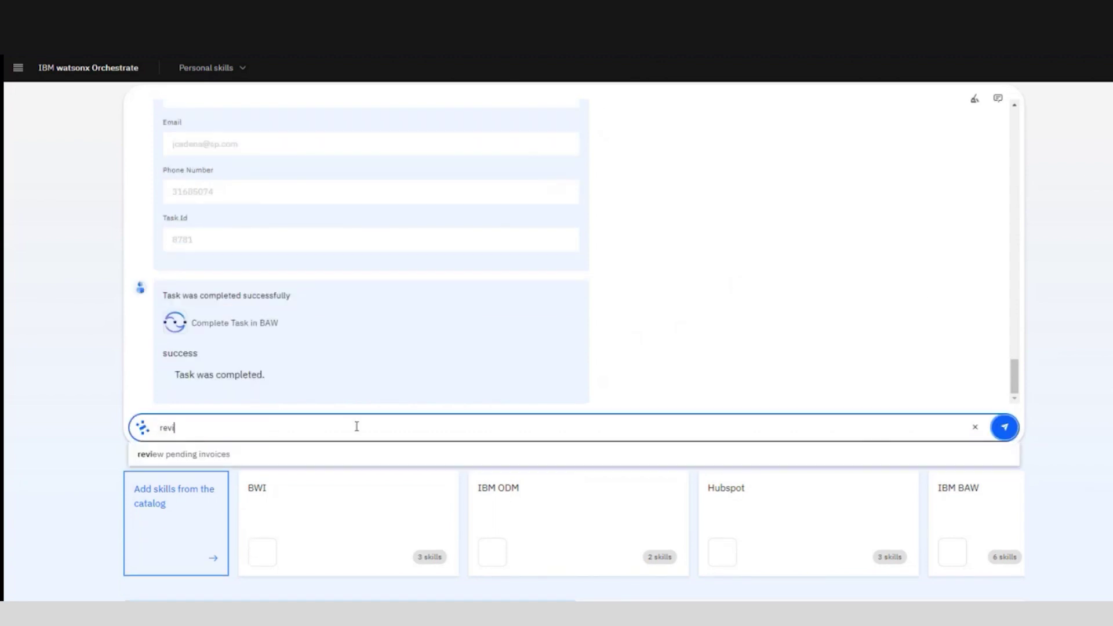
{"action": "key", "text": "Down"}
{"action": "key", "text": "Return"}
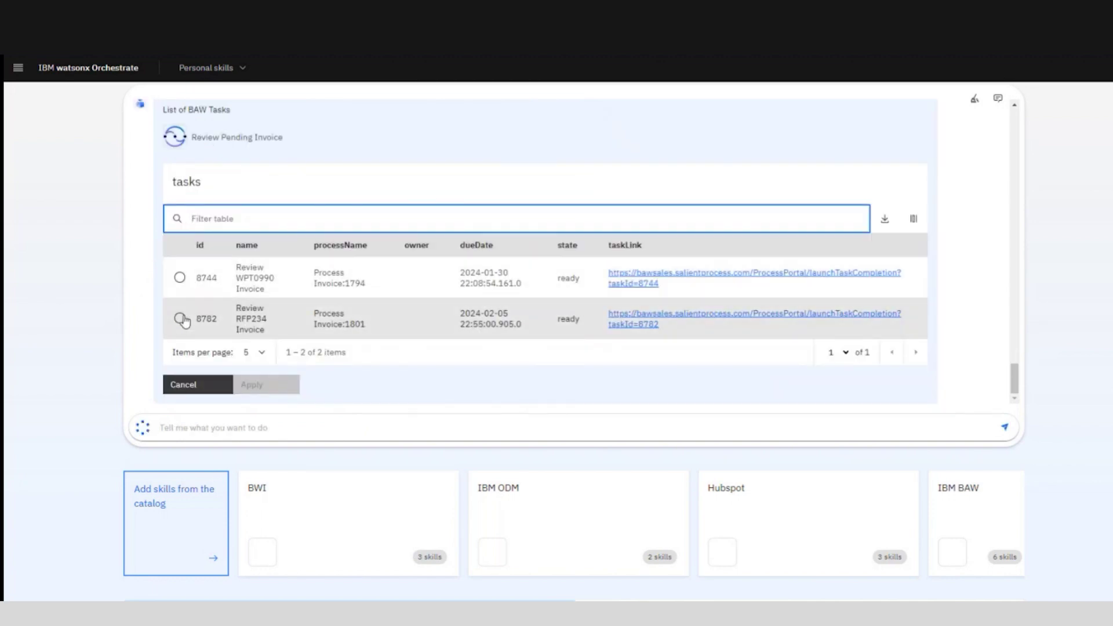
Step: Select task 8782 for RFP234, tick Invoice Approved? and submit
{"action": "left_click", "coordinate": [180, 318]}
{"action": "left_click", "coordinate": [266, 384]}
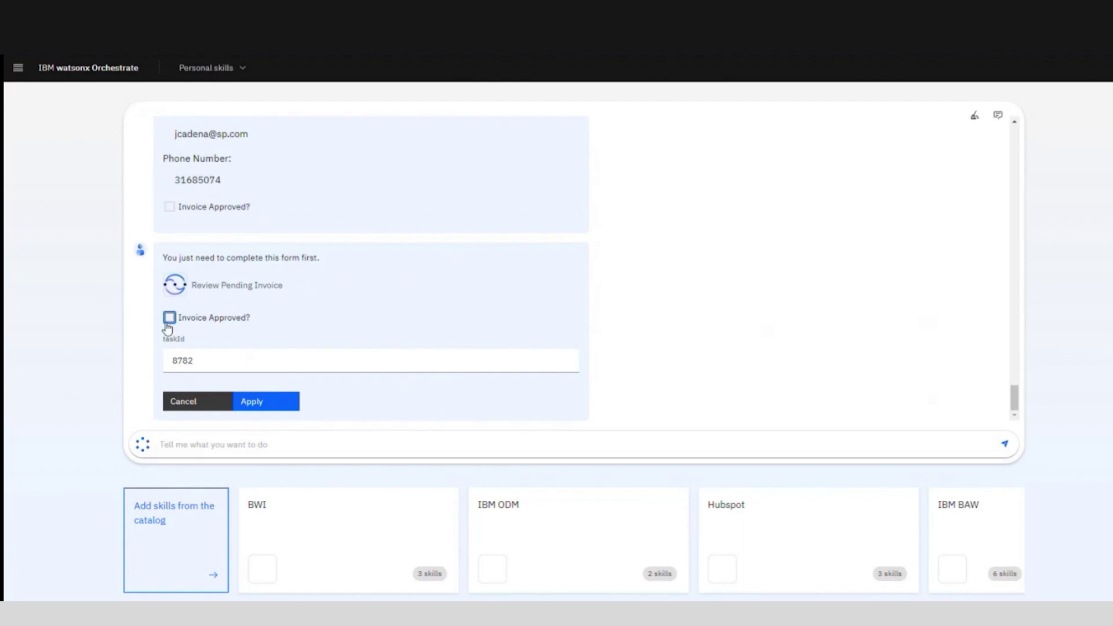
{"action": "left_click", "coordinate": [169, 319]}
{"action": "left_click", "coordinate": [281, 403]}
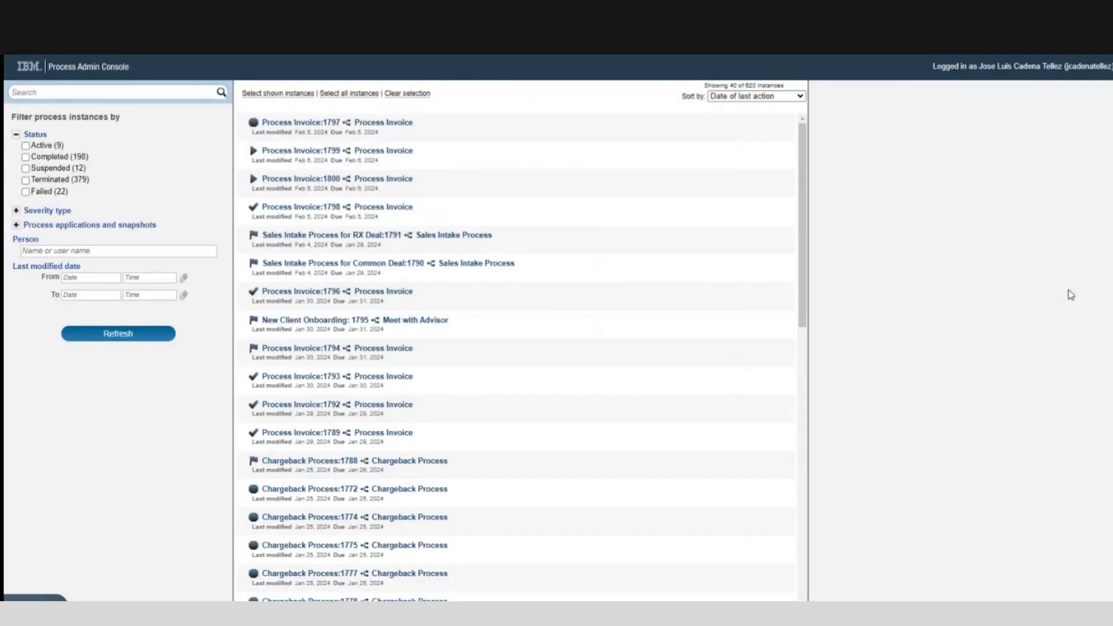
Step: Refresh instances and expand Process Invoice:1801's Tasks, Data and invoice variable
{"action": "left_click", "coordinate": [118, 334]}
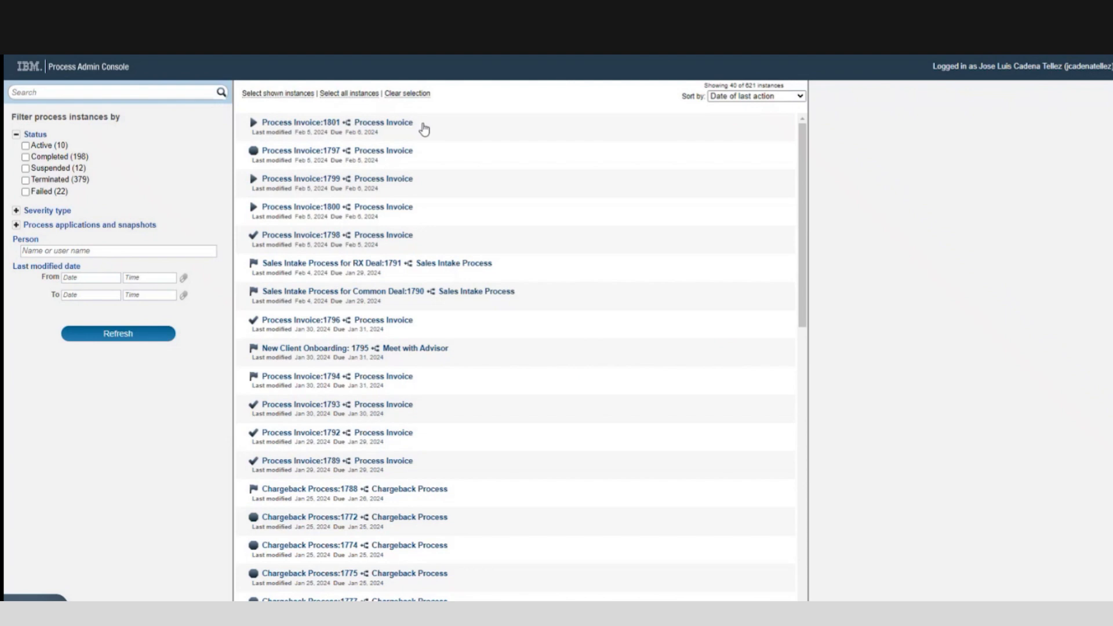
{"action": "left_click", "coordinate": [424, 129]}
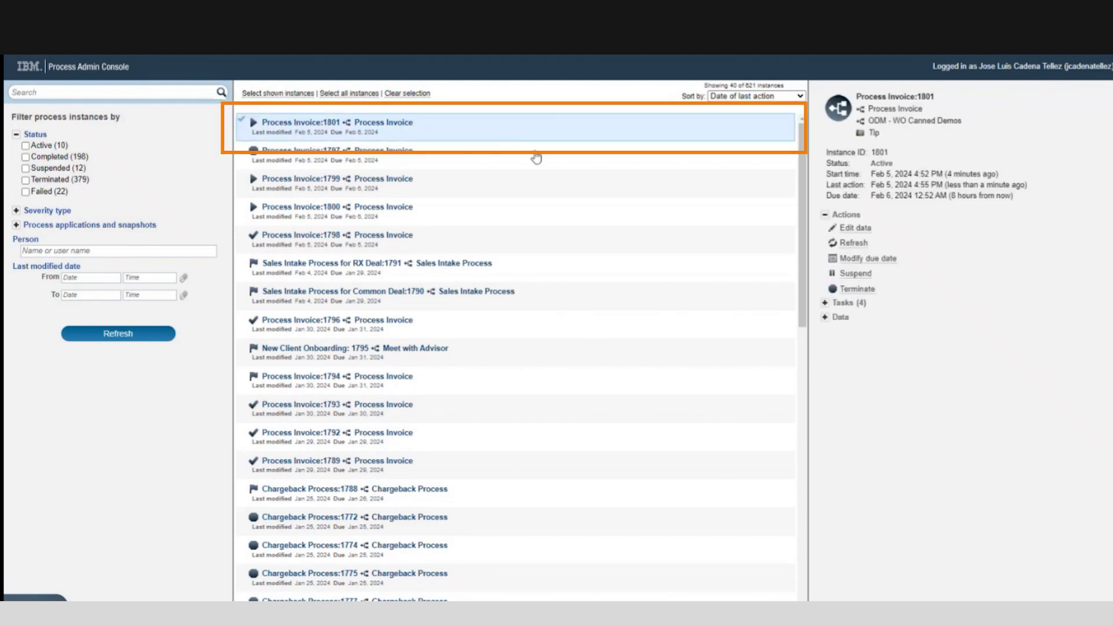
{"action": "left_click", "coordinate": [824, 303]}
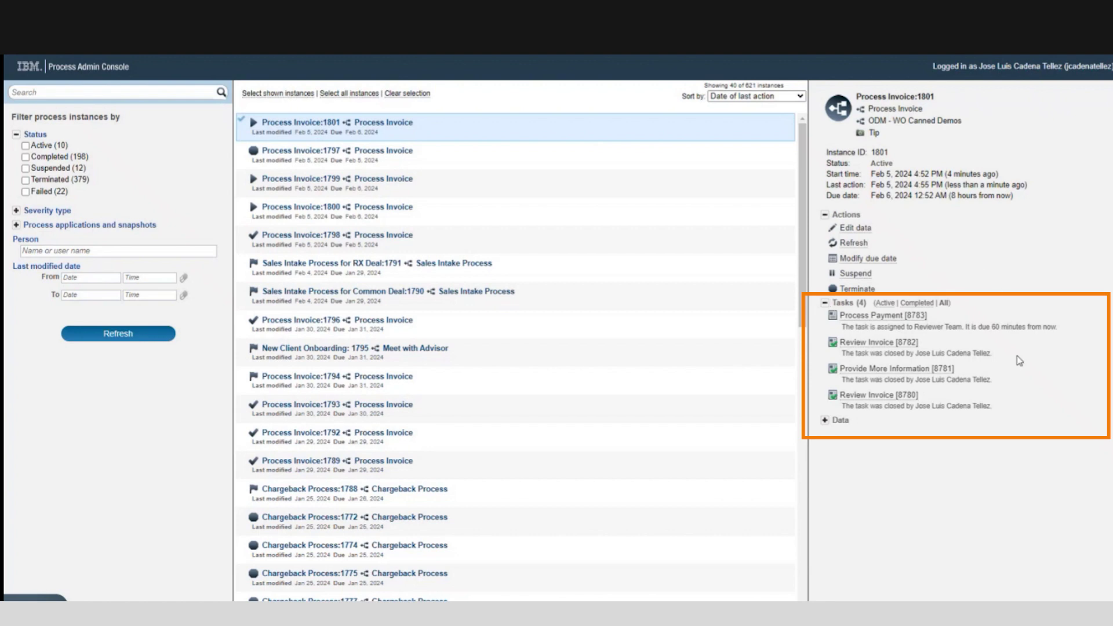
{"action": "left_click", "coordinate": [825, 419]}
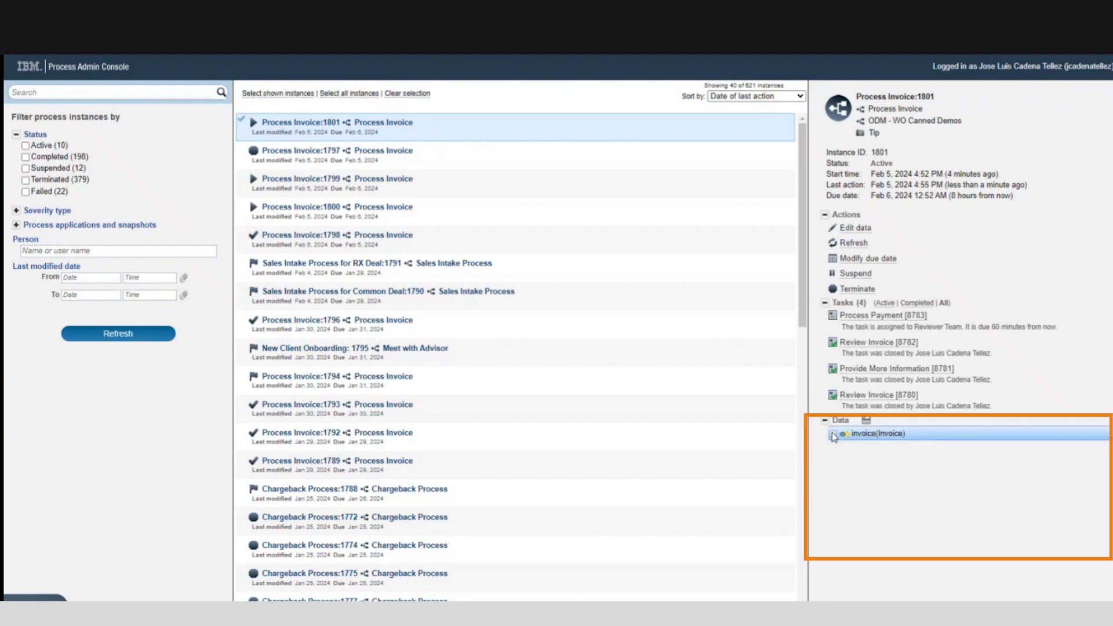
{"action": "left_click", "coordinate": [833, 433]}
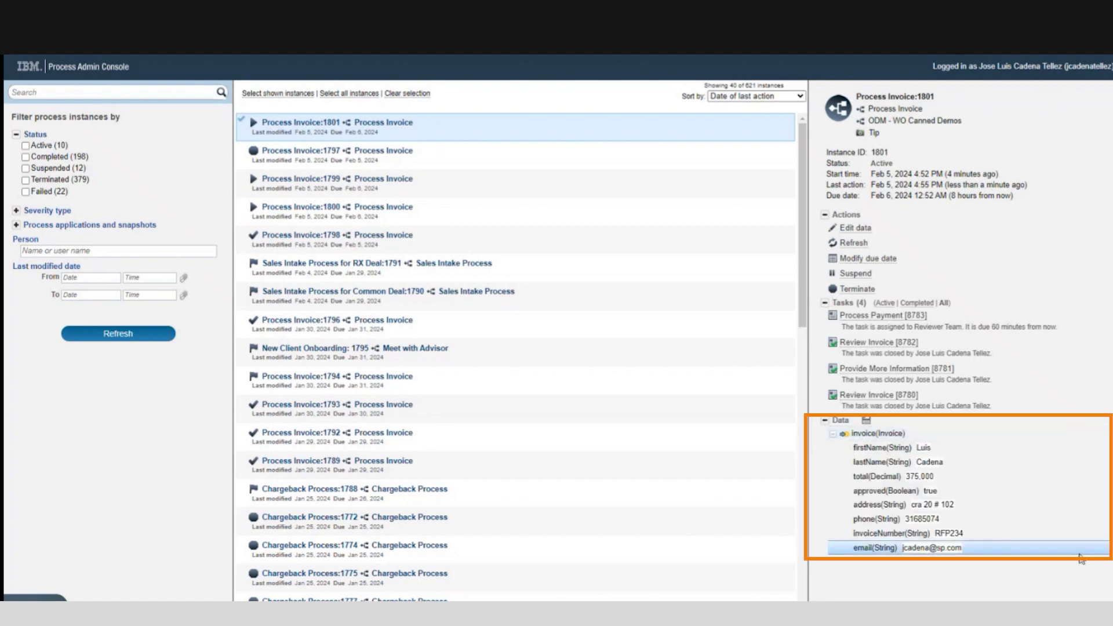